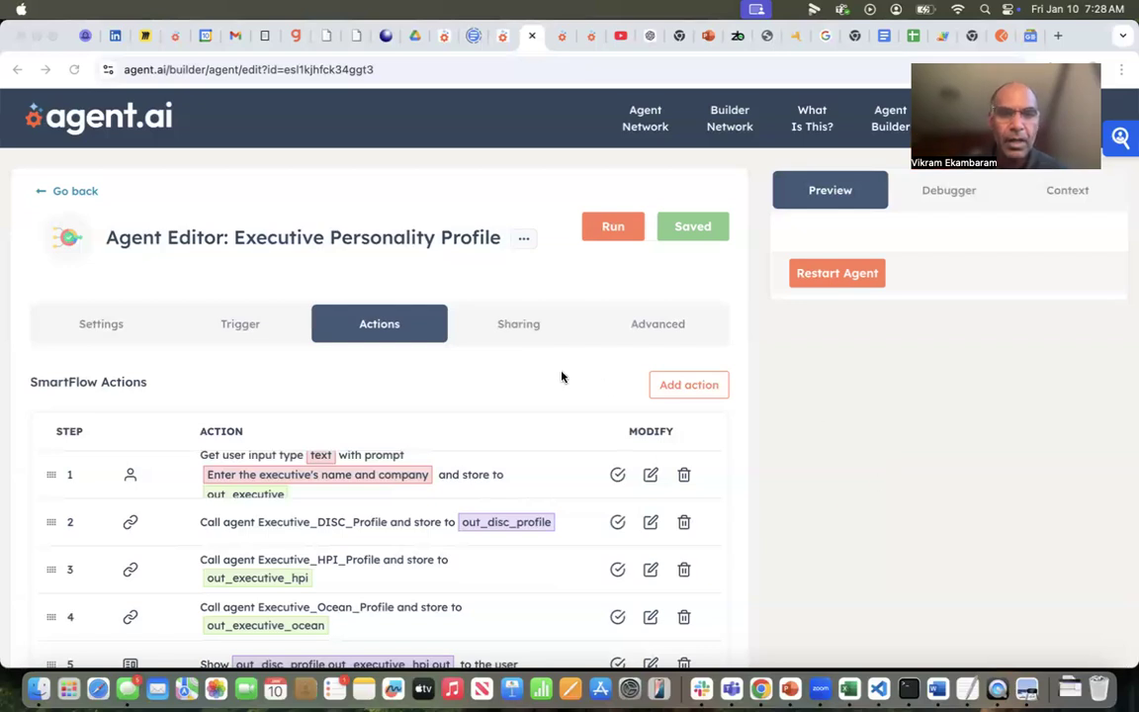
- Review the settings of the first action, which asks for the executive's name and company, and close it unchanged
{"action": "scroll", "coordinate": [522, 393], "scroll_direction": "down", "scroll_amount": 1}
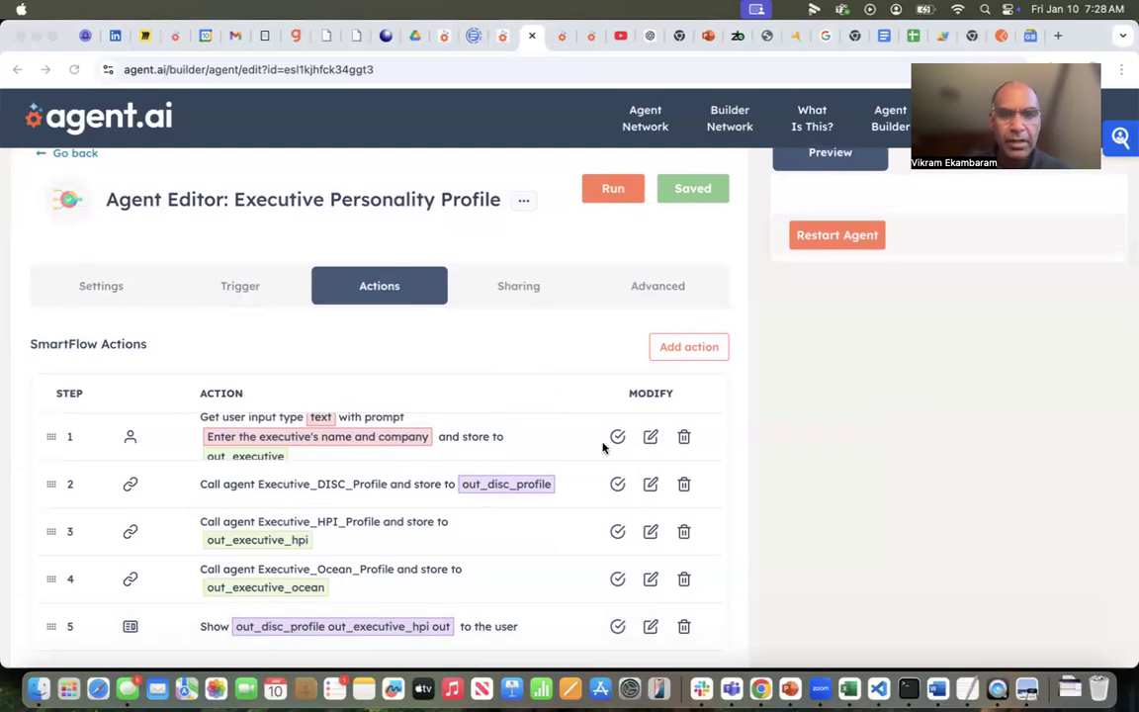
{"action": "left_click", "coordinate": [650, 438]}
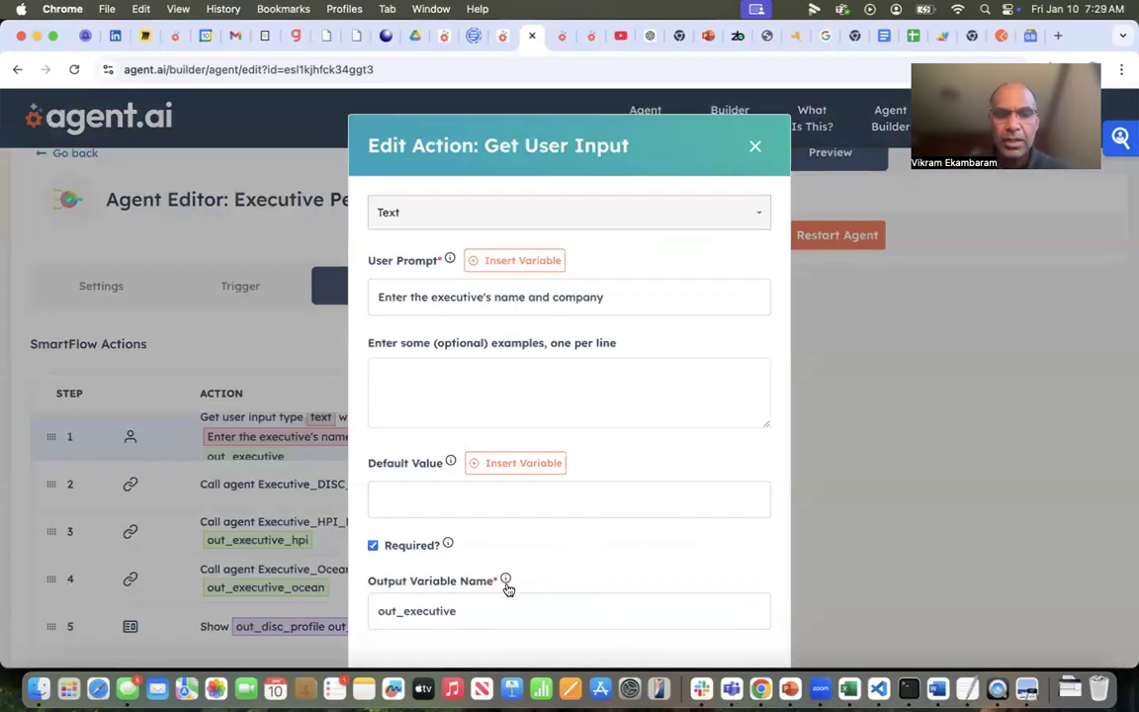
{"action": "left_click", "coordinate": [754, 147]}
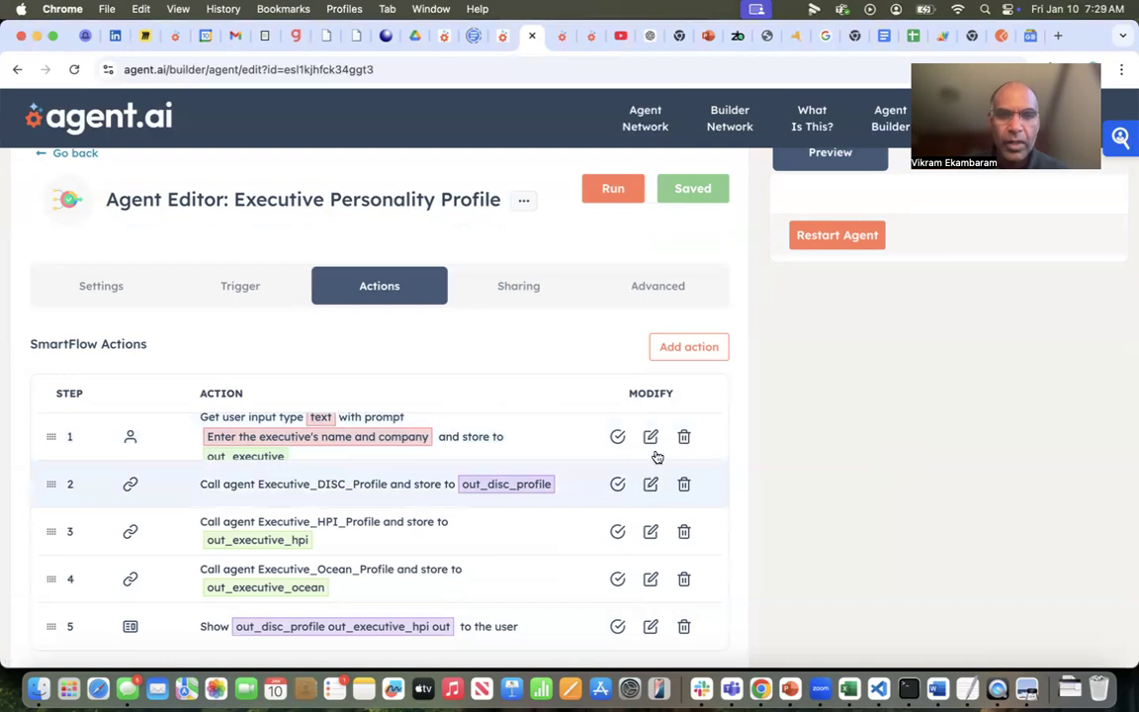
- Start a new Invoke Other Agent action, search the agents for DISC and select Executive DISC Profile
{"action": "left_click", "coordinate": [686, 356]}
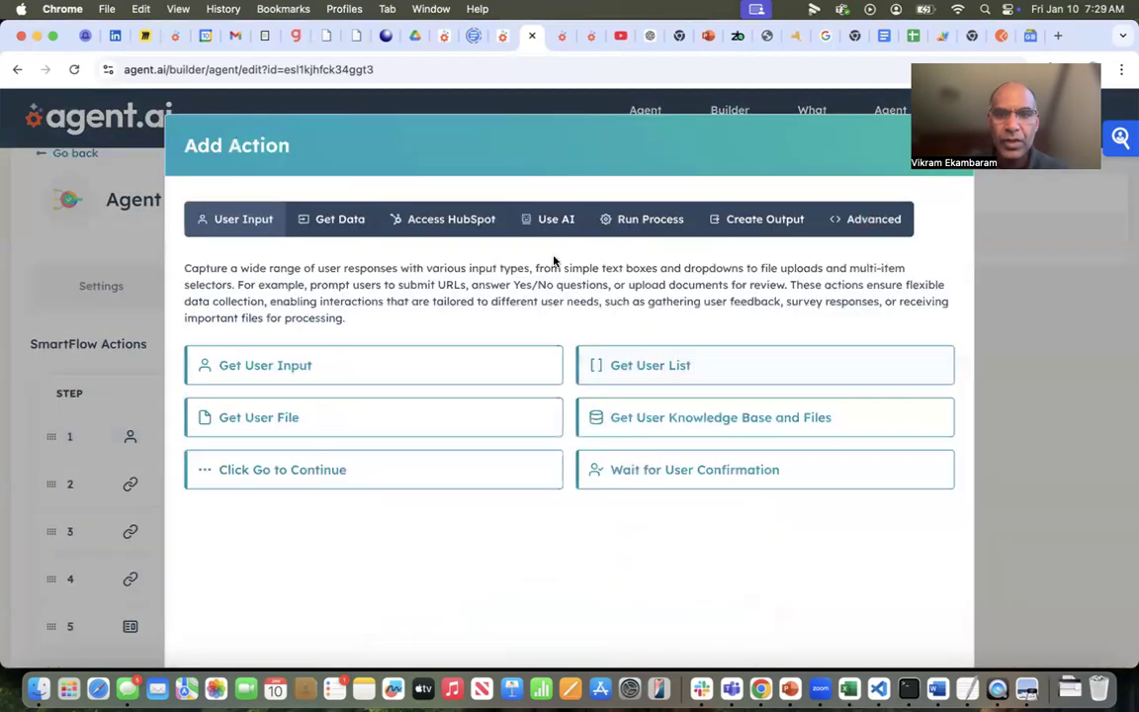
{"action": "left_click", "coordinate": [865, 219]}
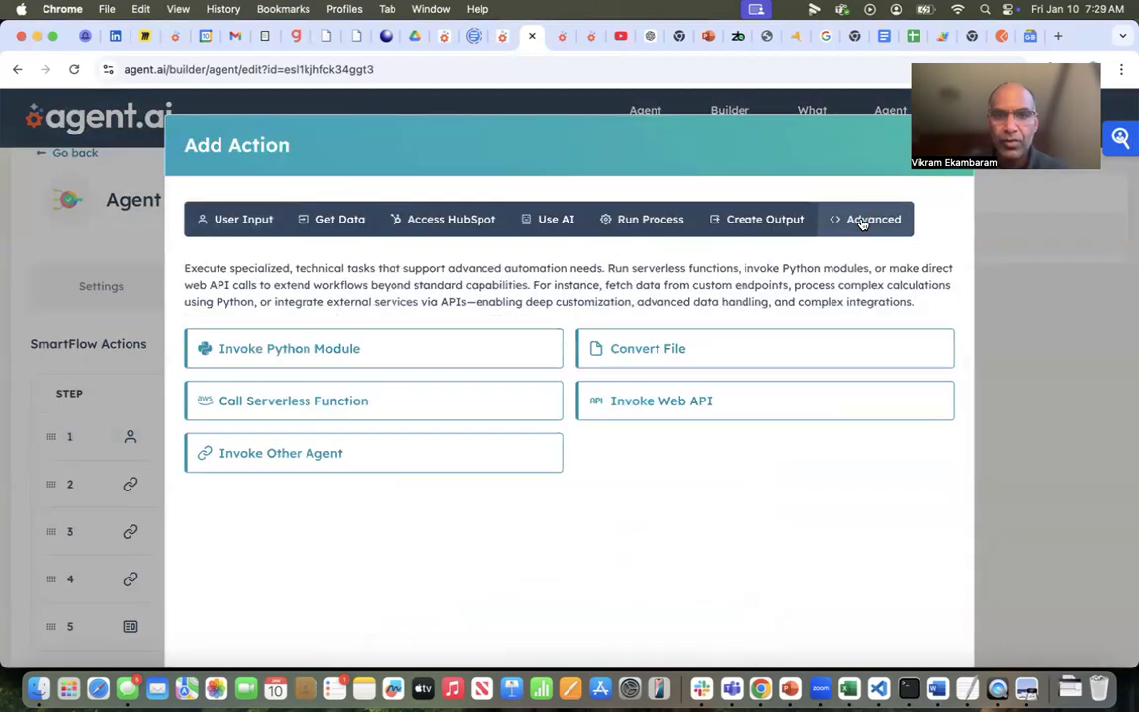
{"action": "left_click", "coordinate": [288, 453]}
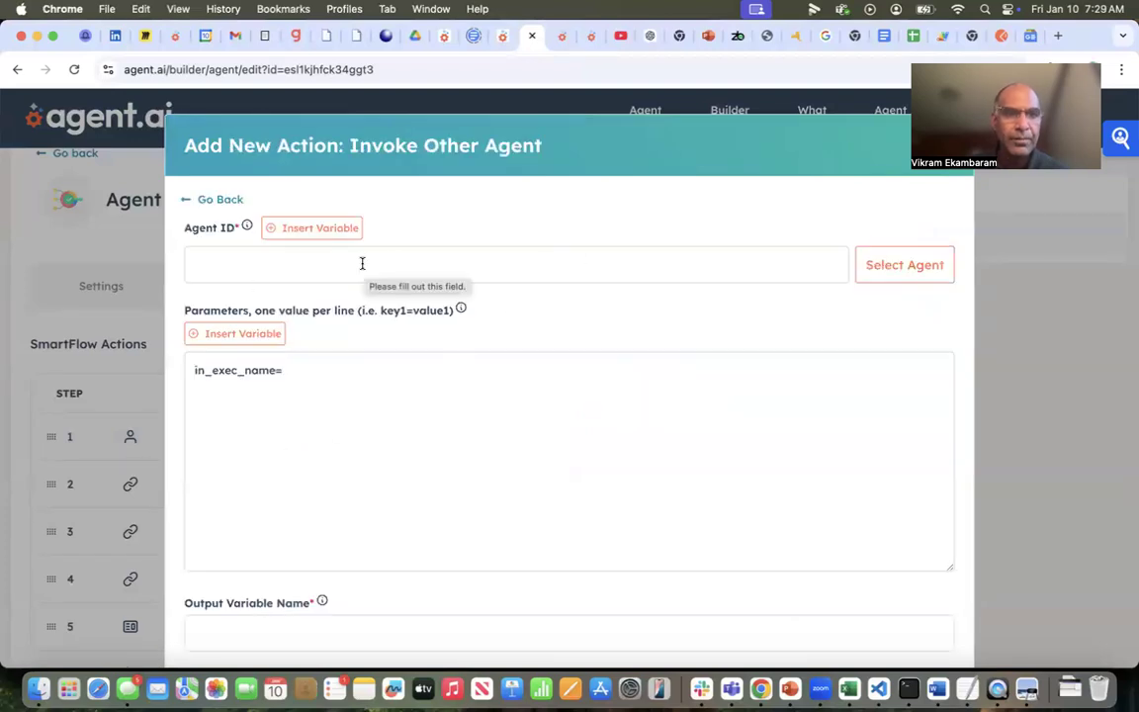
{"action": "left_click", "coordinate": [876, 268]}
{"action": "left_click", "coordinate": [565, 208]}
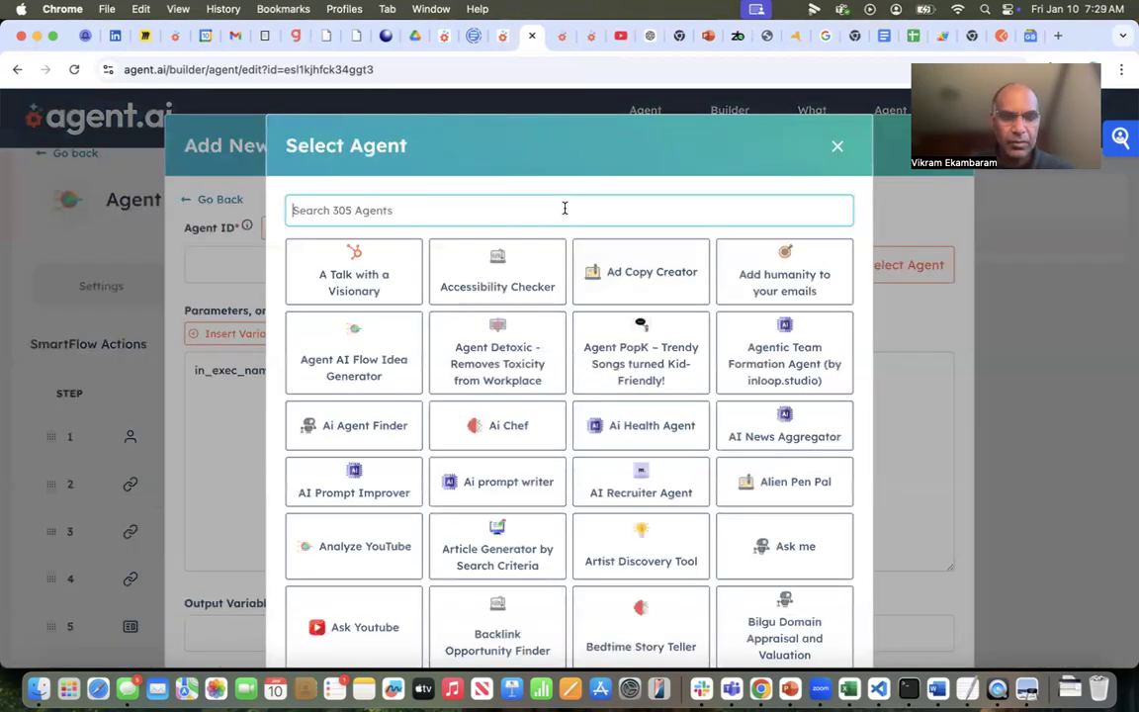
{"action": "type", "text": "DISC"}
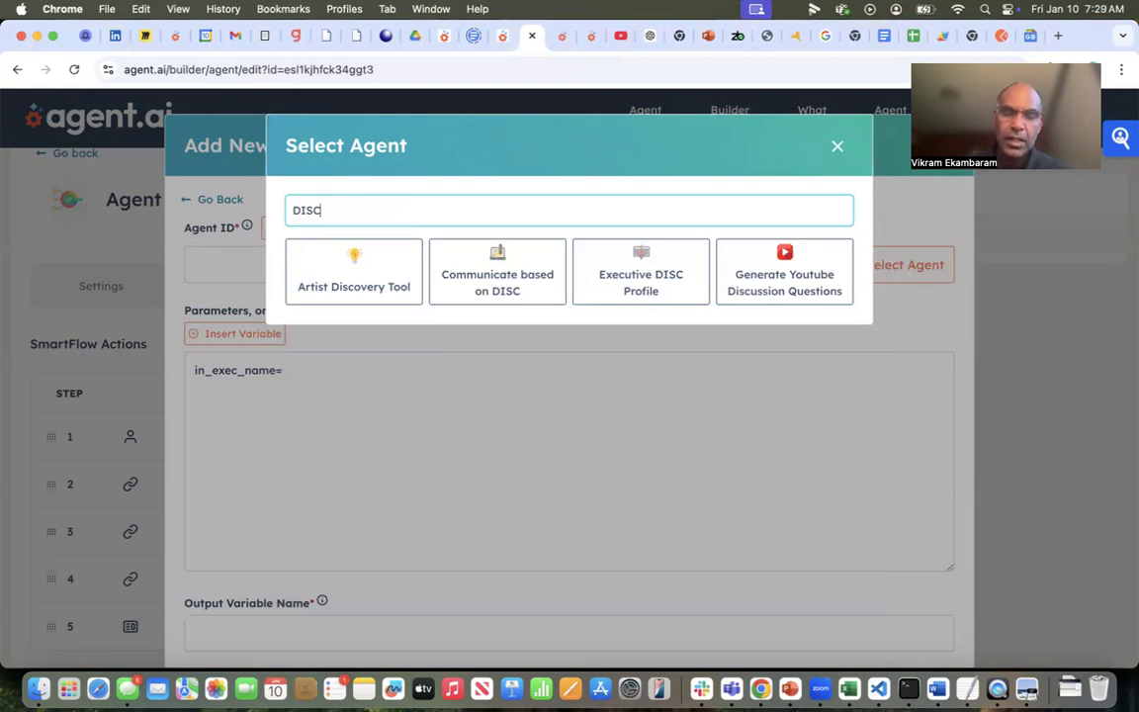
{"action": "left_click", "coordinate": [652, 272]}
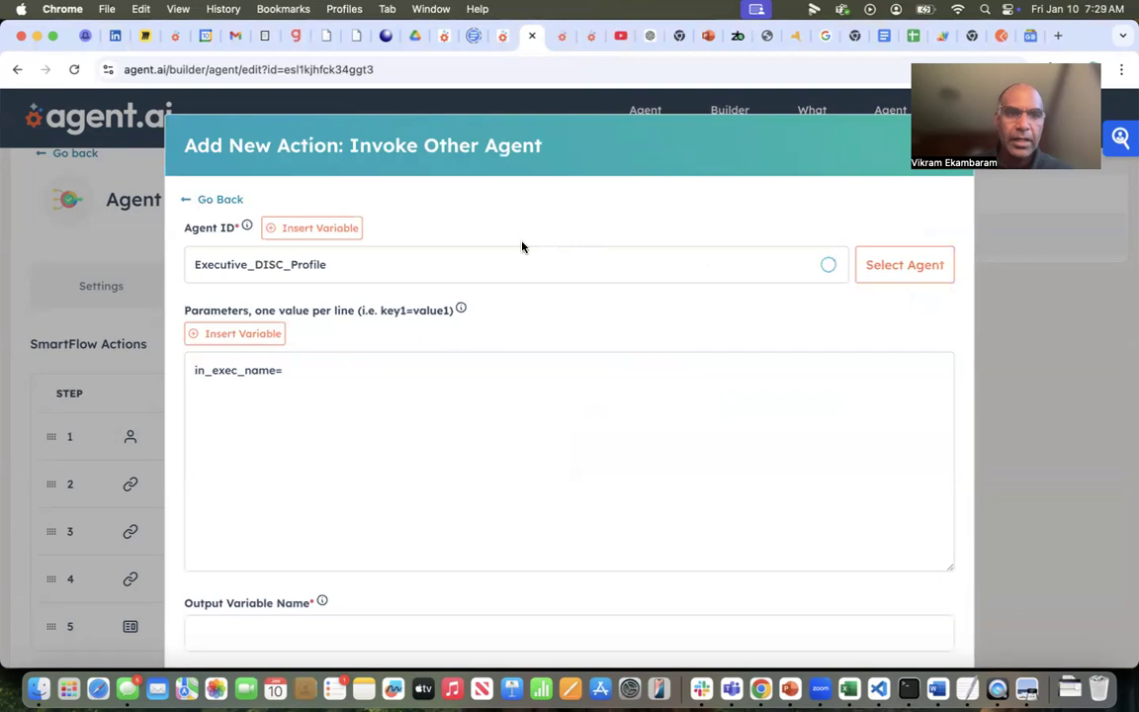
- Check which agent variables can be inserted for the in_exec_name parameter, and discard the new action
{"action": "left_click", "coordinate": [287, 370]}
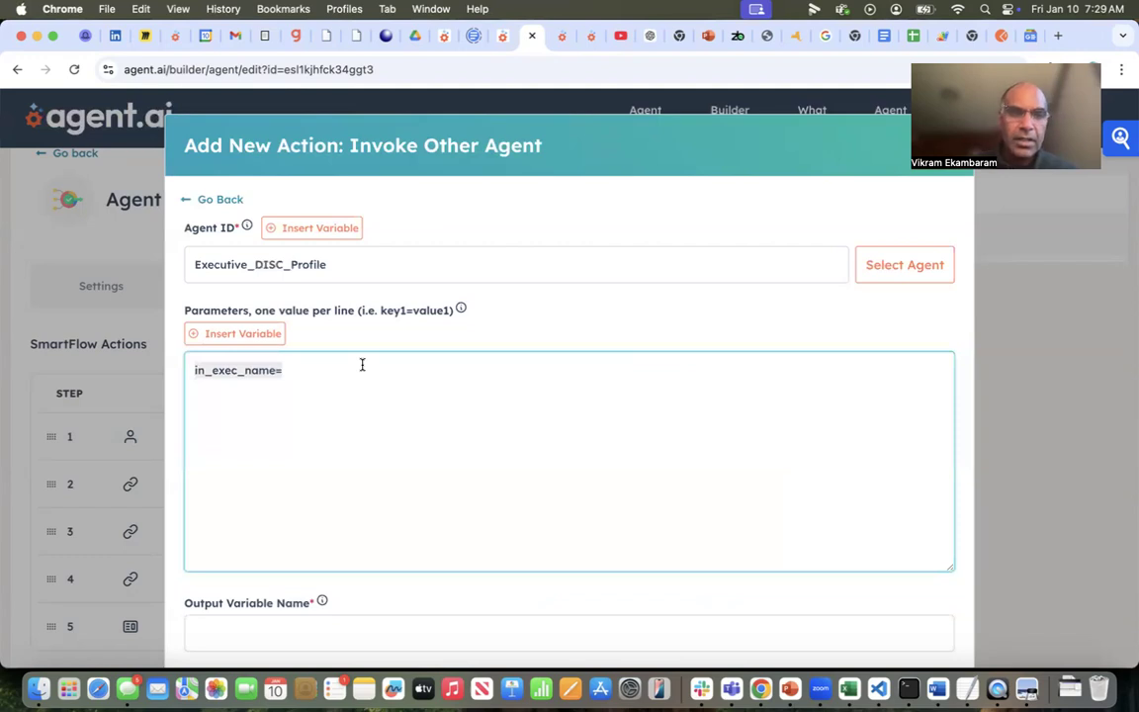
{"action": "left_click", "coordinate": [242, 336]}
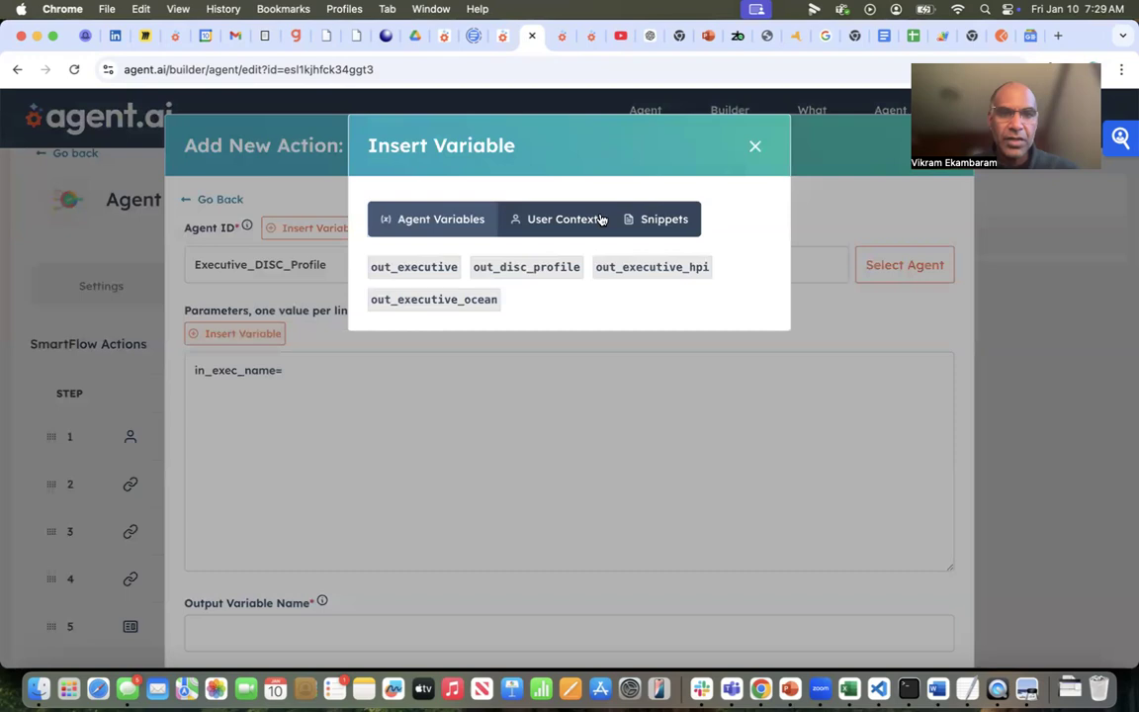
{"action": "left_click", "coordinate": [752, 148]}
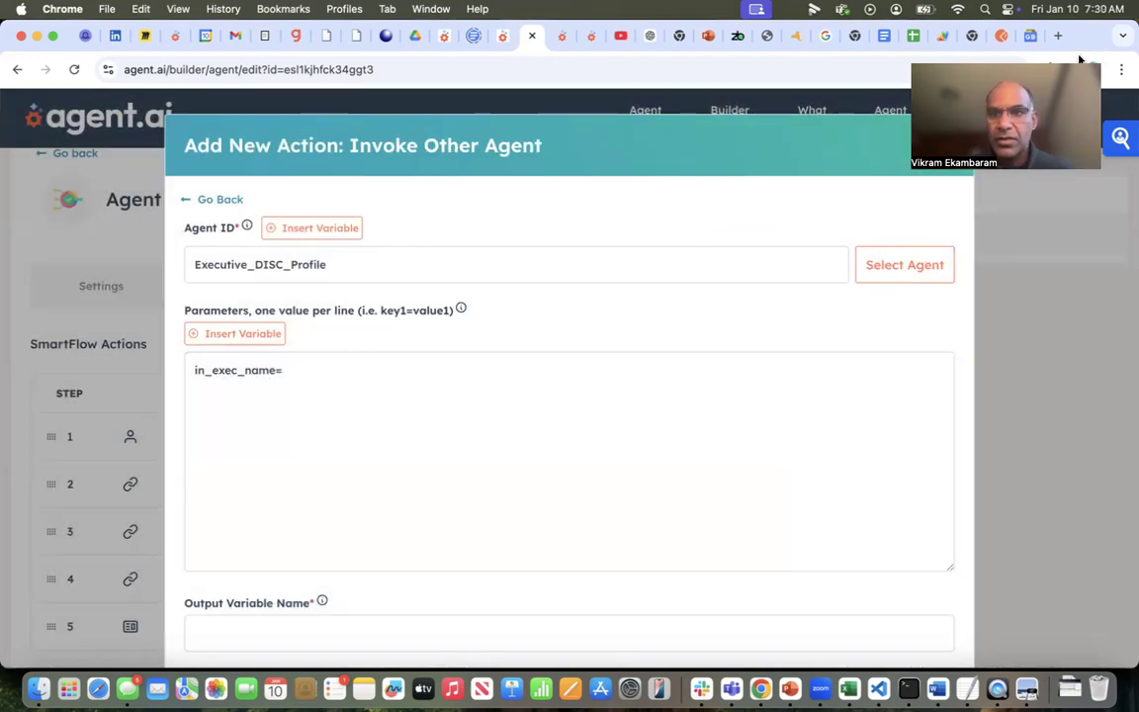
{"action": "key", "text": "Escape"}
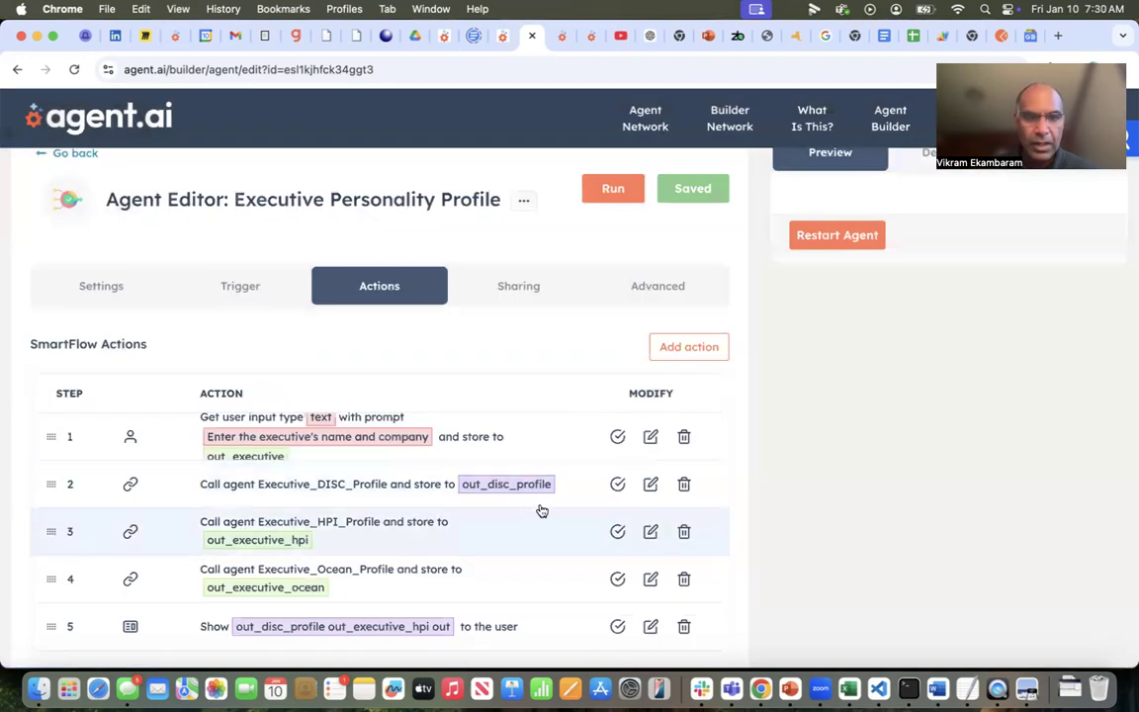
- Review the settings of the existing DISC call, HPI call and Show User Output actions, closing each without changes
{"action": "left_click", "coordinate": [651, 483]}
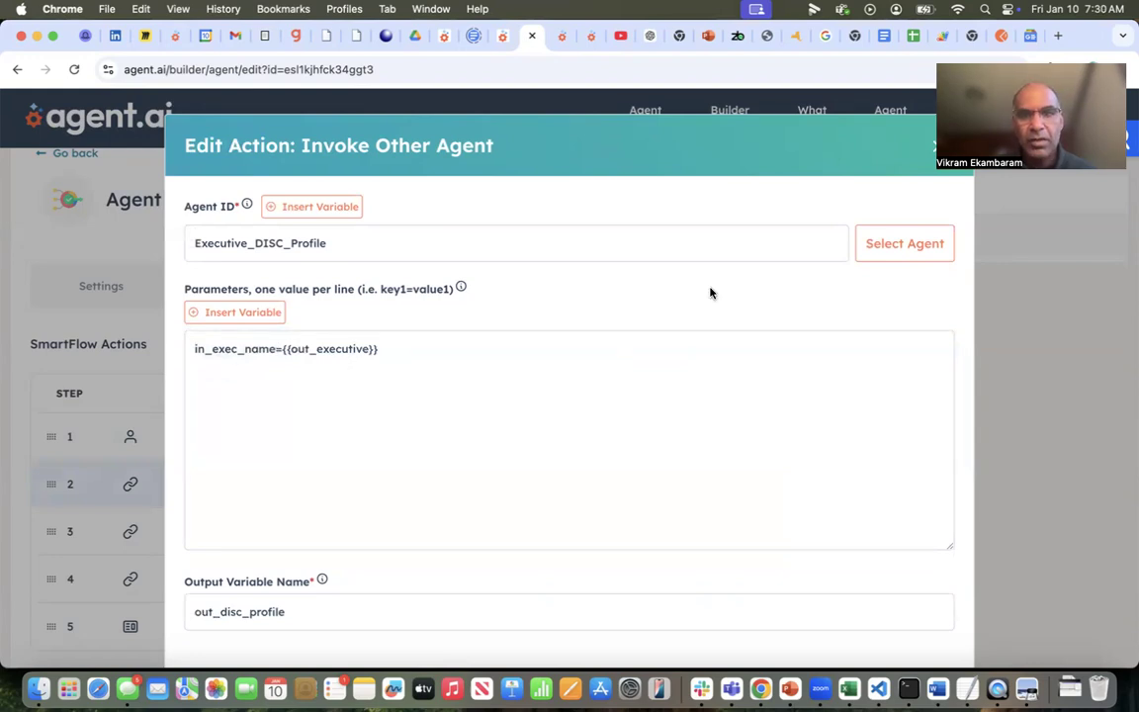
{"action": "left_click", "coordinate": [933, 147]}
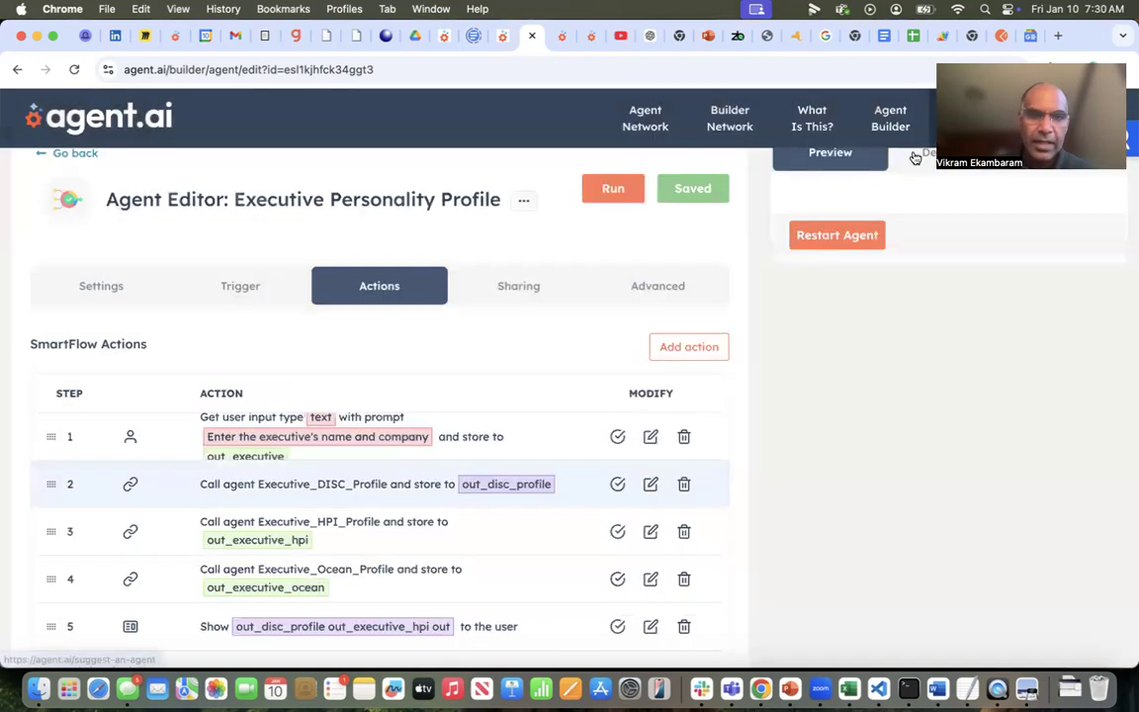
{"action": "left_click", "coordinate": [650, 534]}
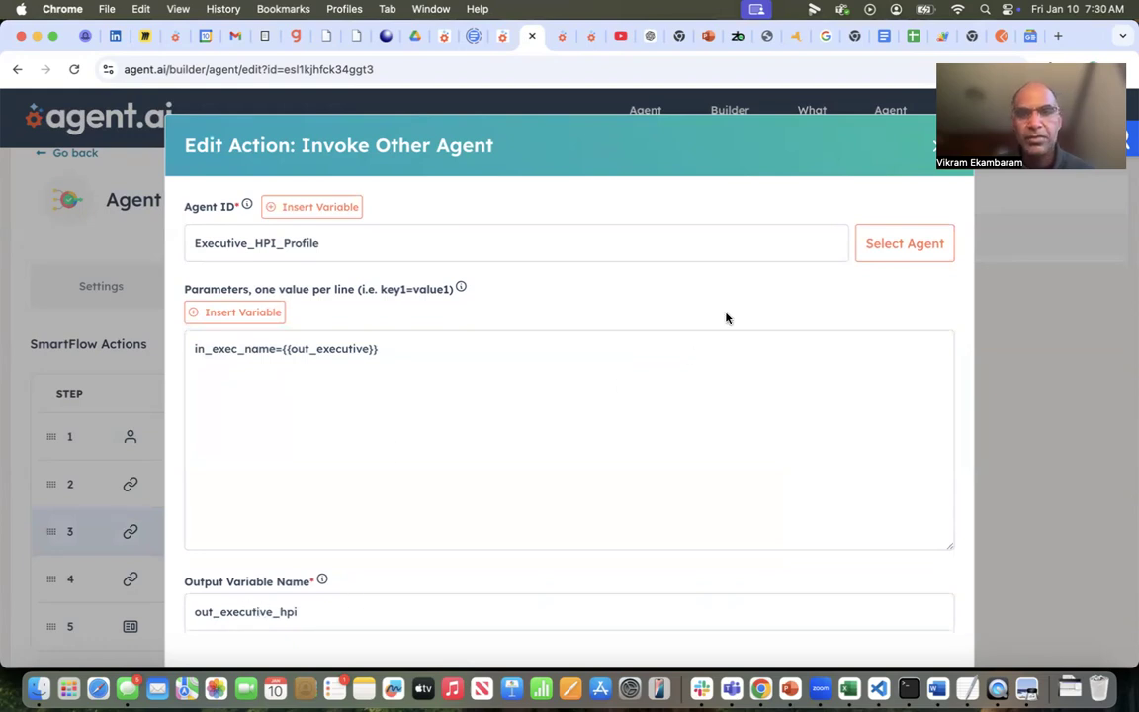
{"action": "left_click", "coordinate": [933, 152]}
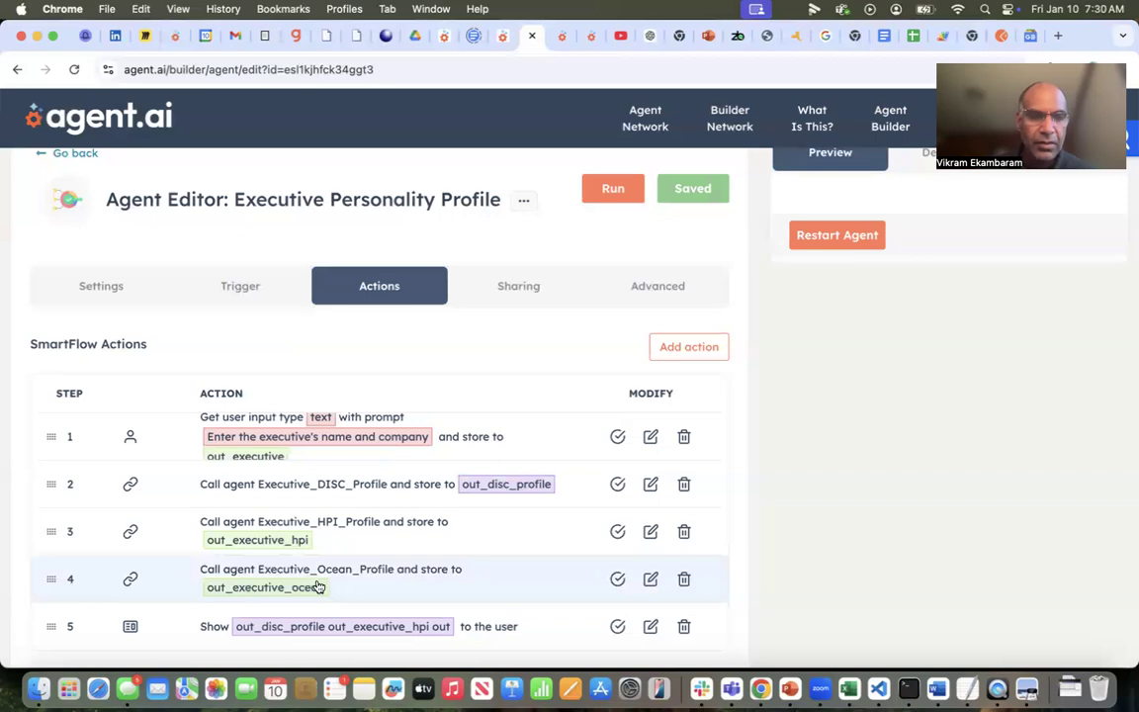
{"action": "left_click", "coordinate": [650, 626]}
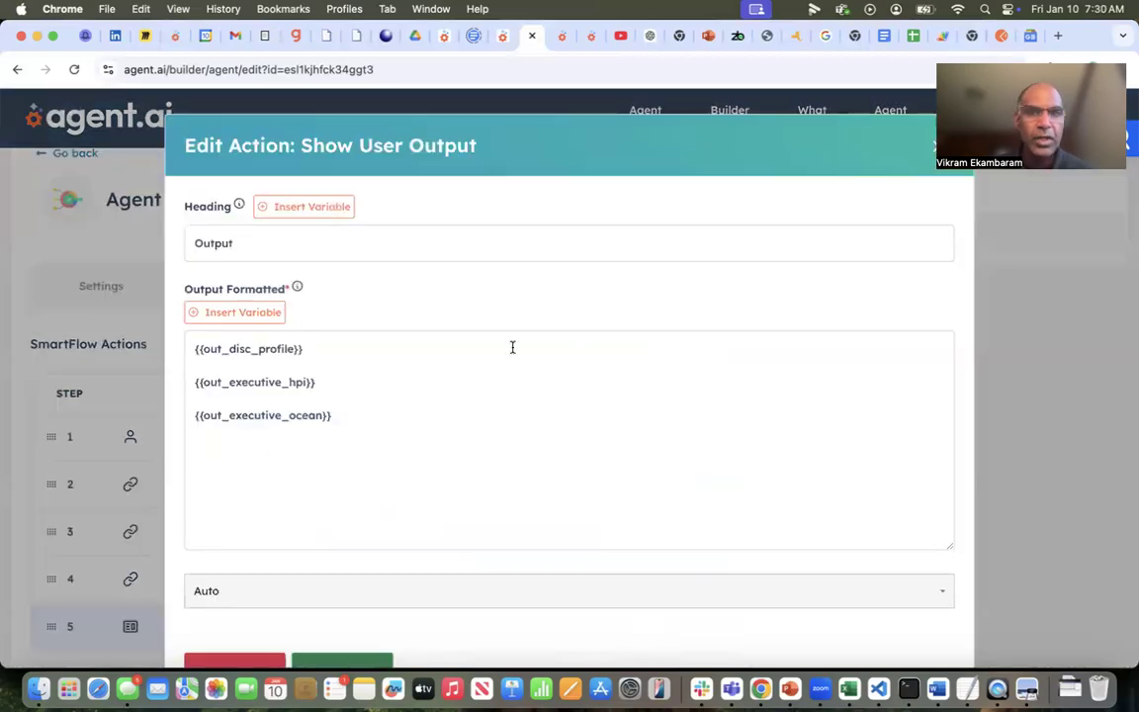
{"action": "left_click", "coordinate": [932, 149]}
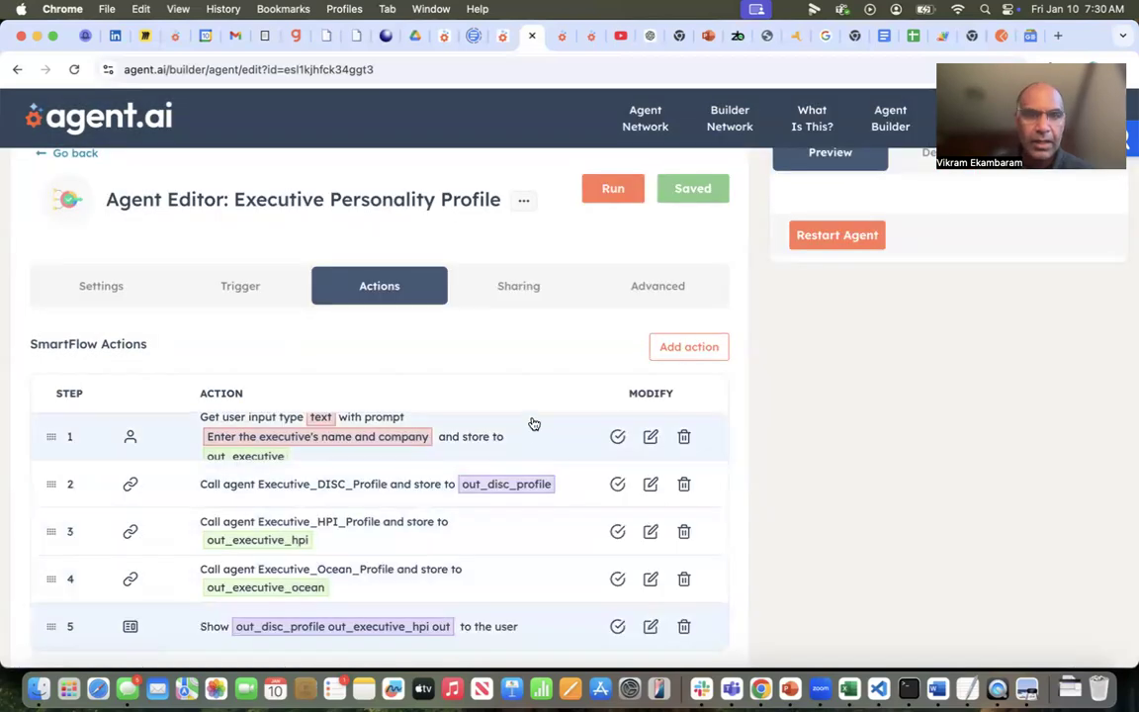
- Switch to the Executive DISC Profile agent's editor and inspect the output variable name of its user input action
{"action": "left_click", "coordinate": [559, 45]}
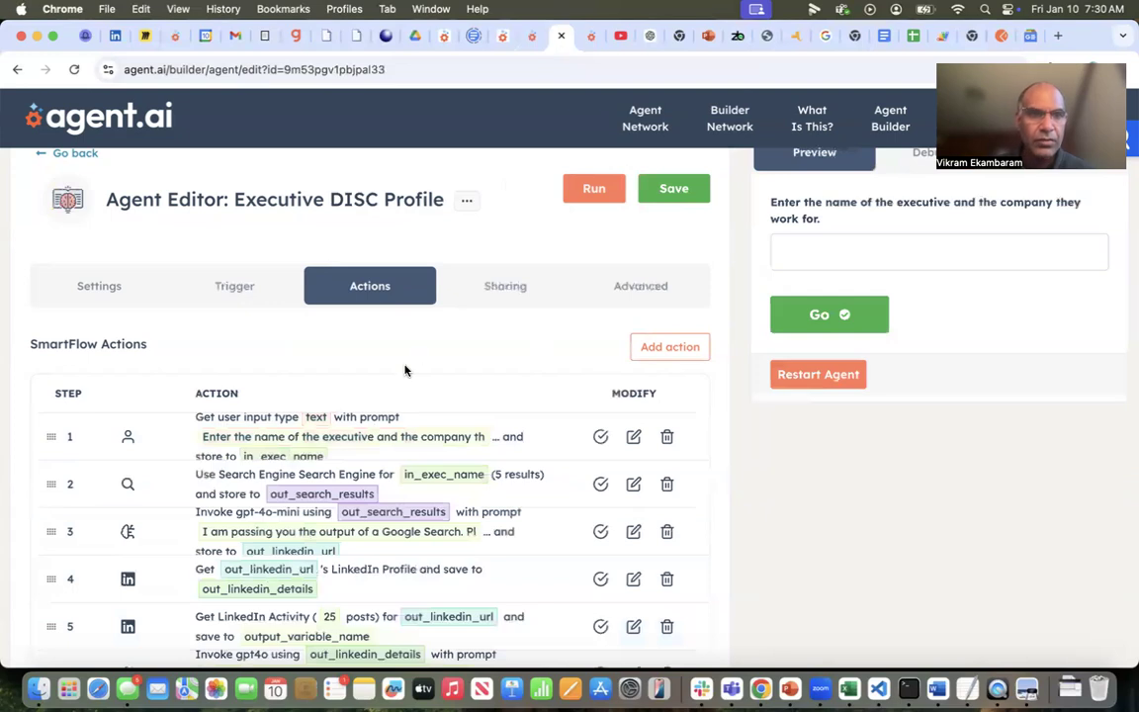
{"action": "left_click", "coordinate": [634, 437]}
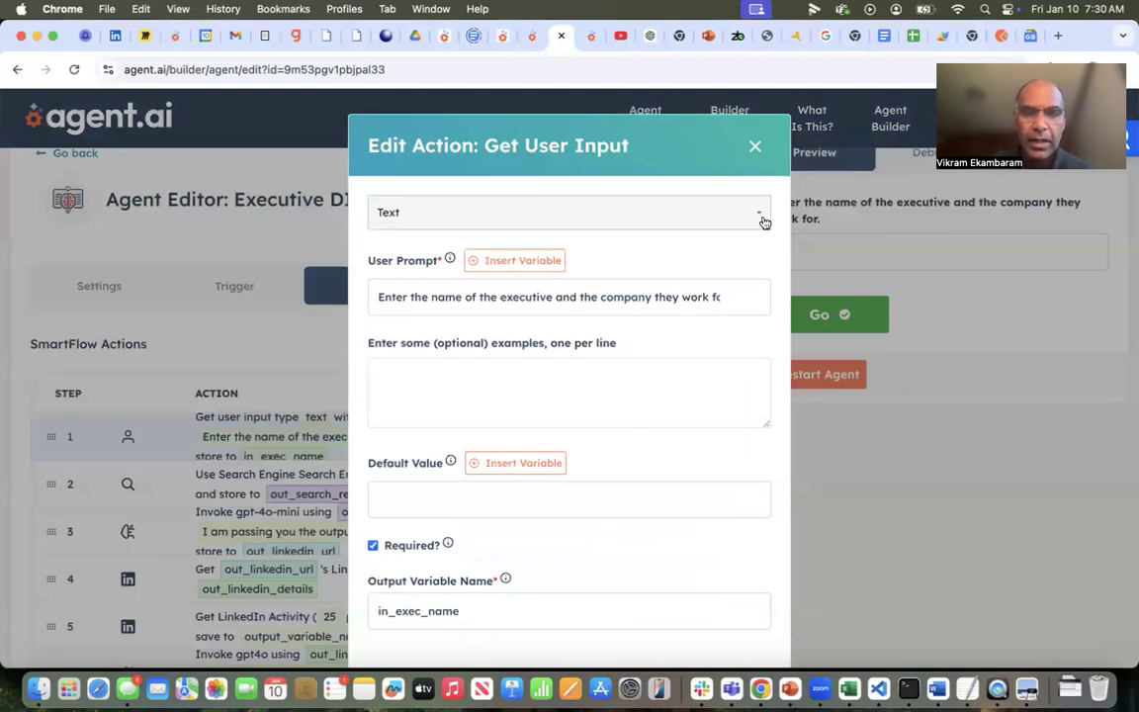
{"action": "left_click", "coordinate": [755, 147]}
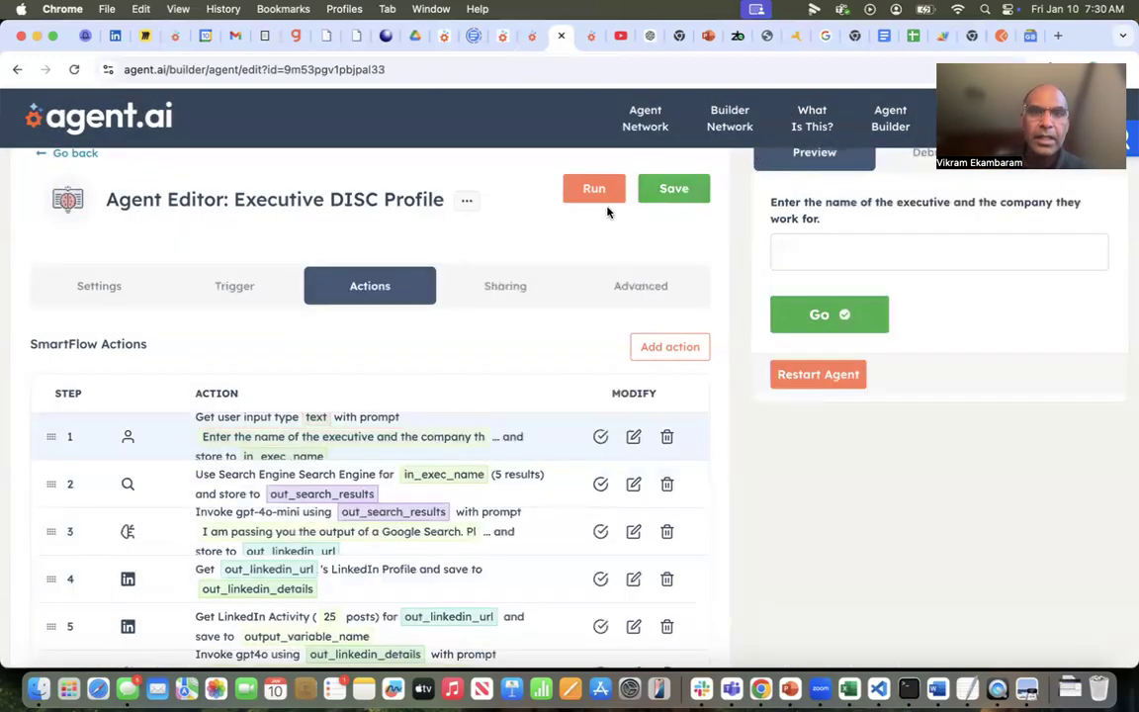
- Return to the Executive Personality Profile editor and check the parameters passed in the Executive_DISC_Profile call
{"action": "left_click", "coordinate": [531, 36]}
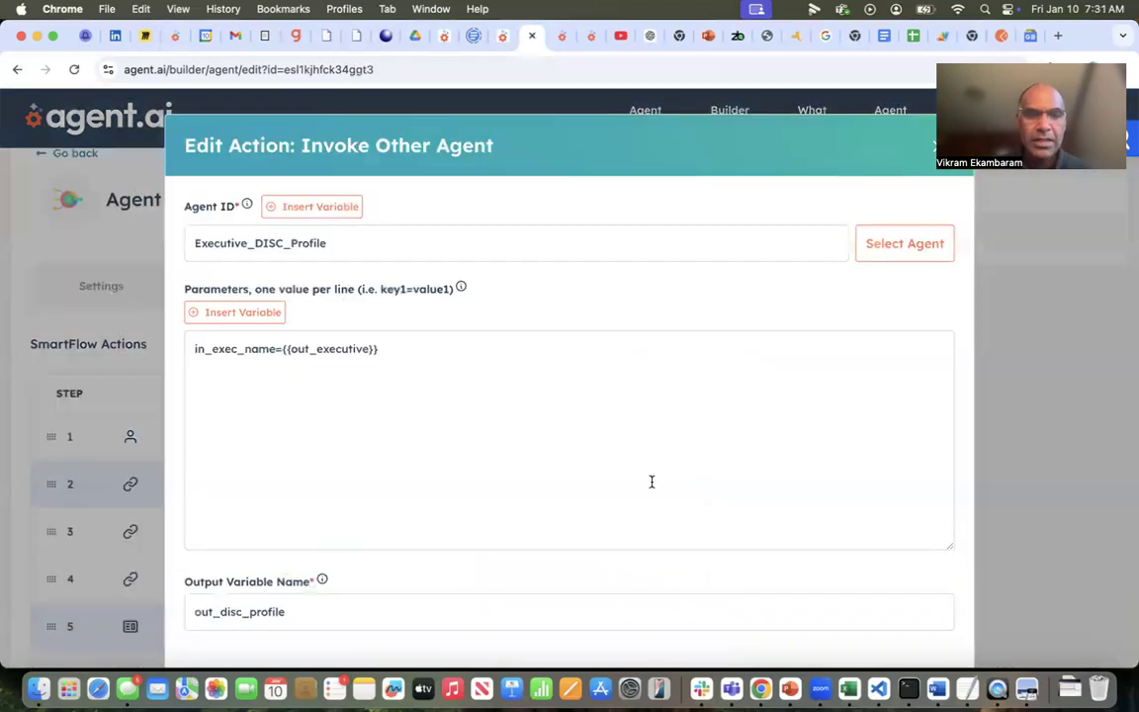
{"action": "left_click", "coordinate": [650, 485]}
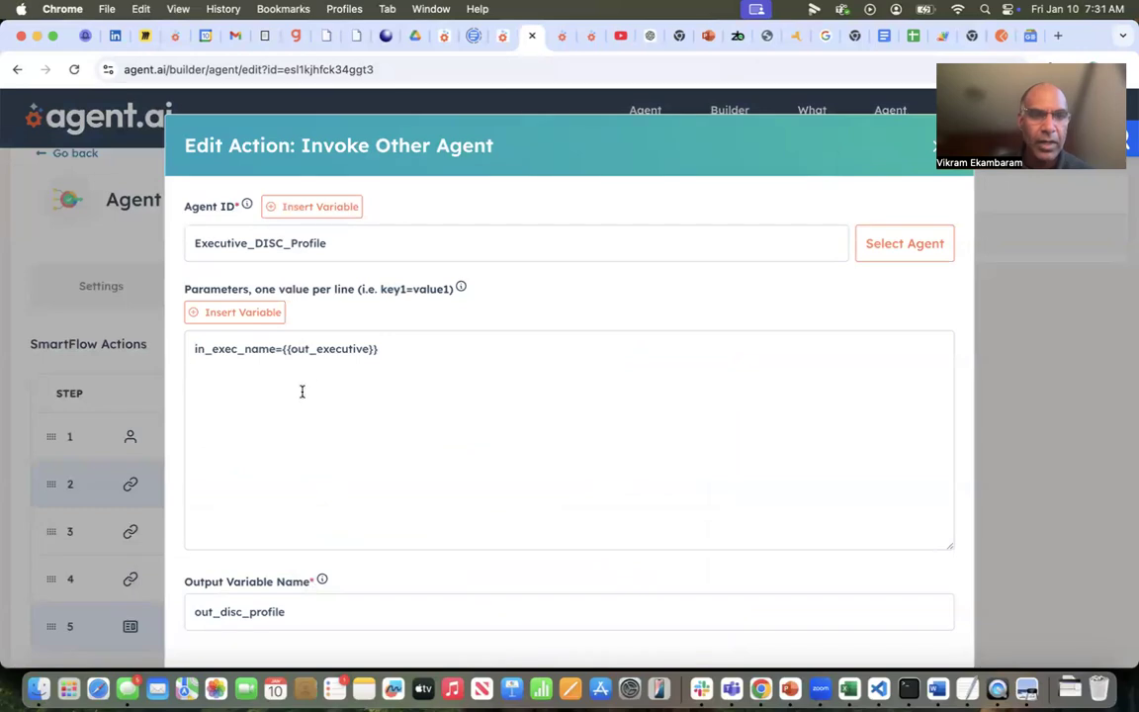
{"action": "left_click", "coordinate": [930, 155]}
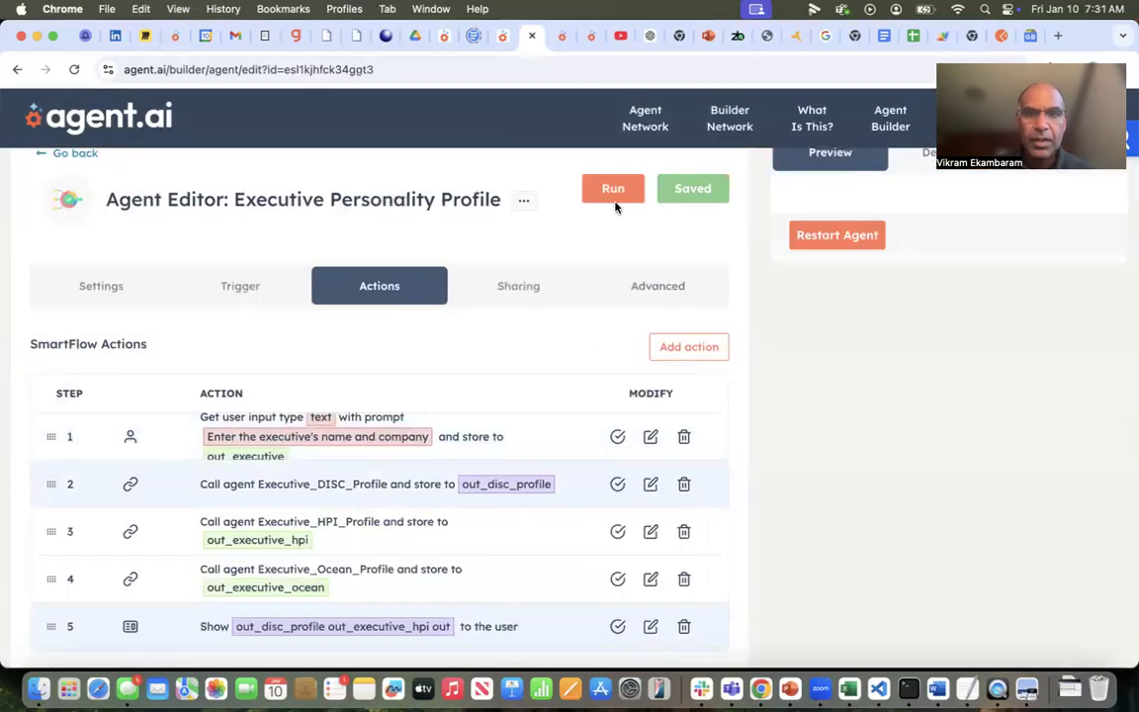
- Open the Executive Personality Profile agent's run page and read through its DISC, Hogan Personality Inventory and OCEAN output
{"action": "left_click", "coordinate": [502, 37]}
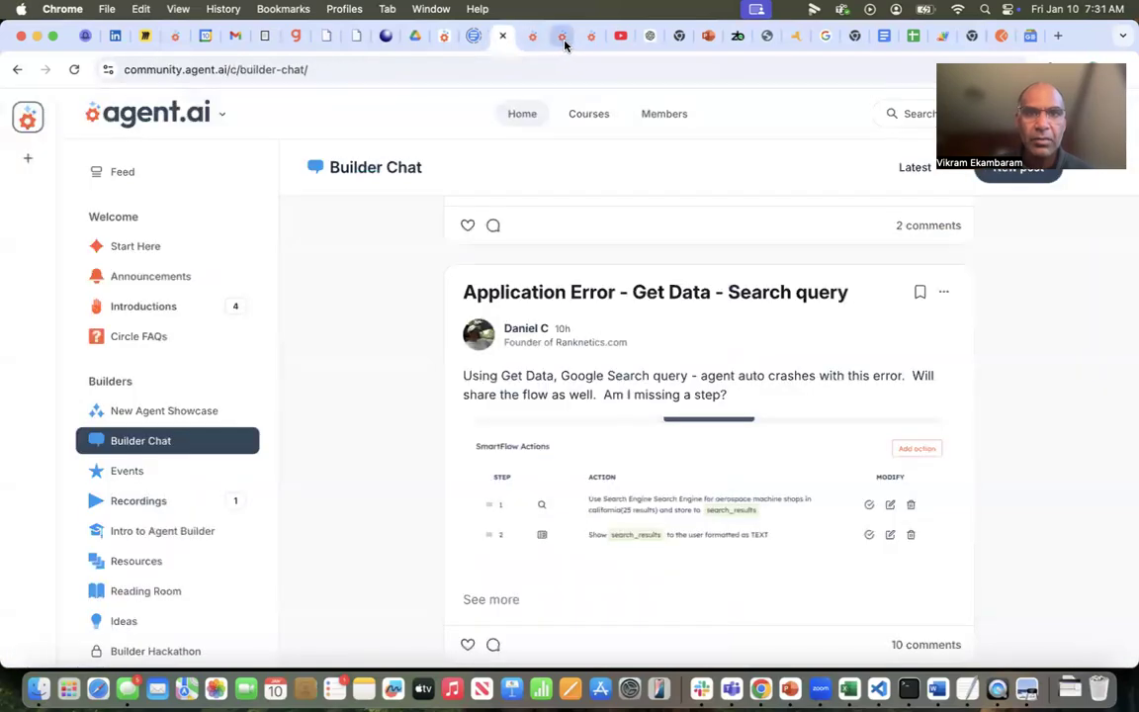
{"action": "left_click", "coordinate": [565, 42]}
{"action": "left_click", "coordinate": [589, 39]}
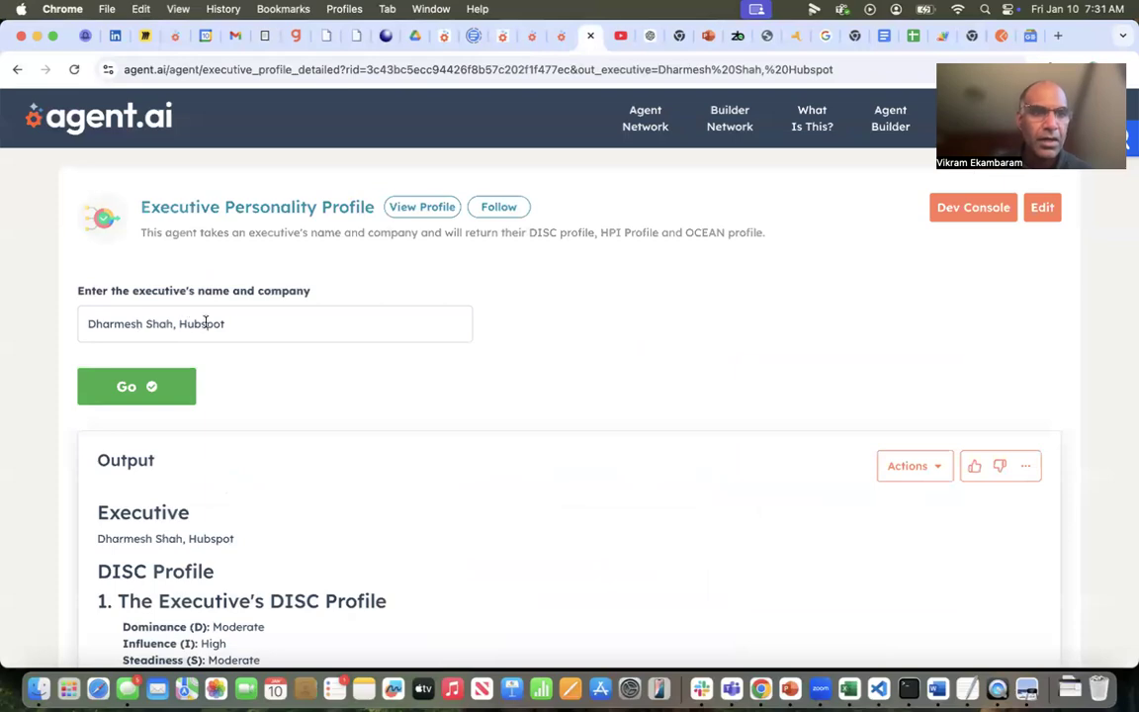
{"action": "scroll", "coordinate": [273, 400], "scroll_direction": "down", "scroll_amount": 5}
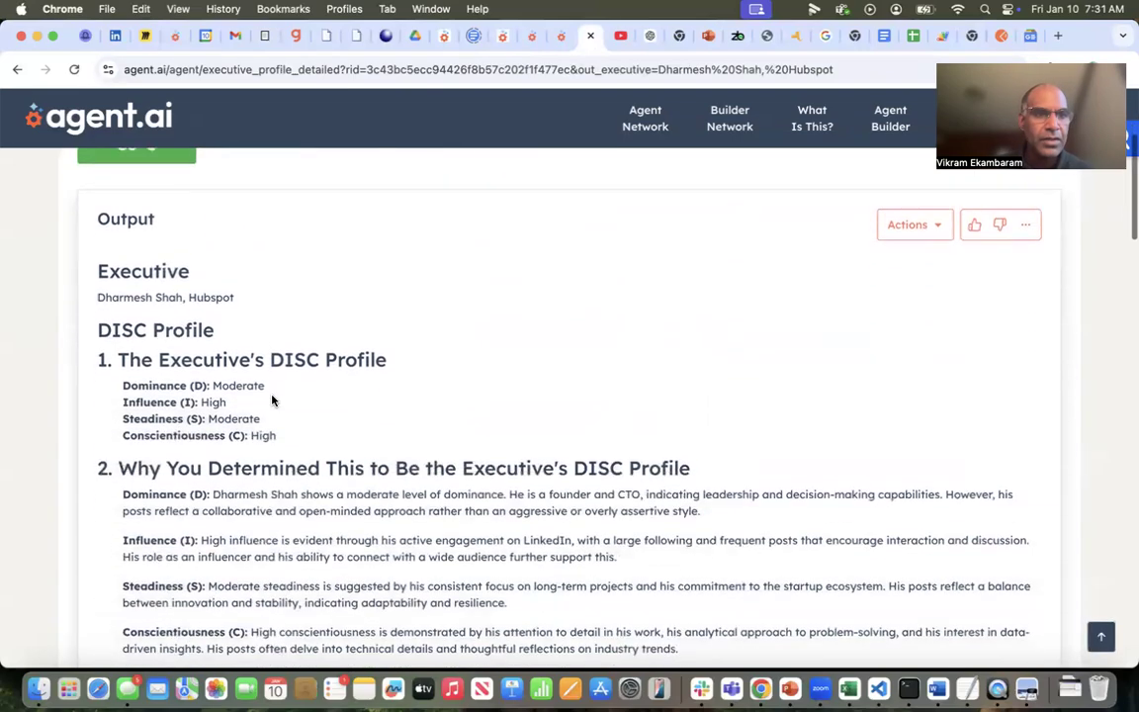
{"action": "scroll", "coordinate": [262, 406], "scroll_direction": "down", "scroll_amount": 15}
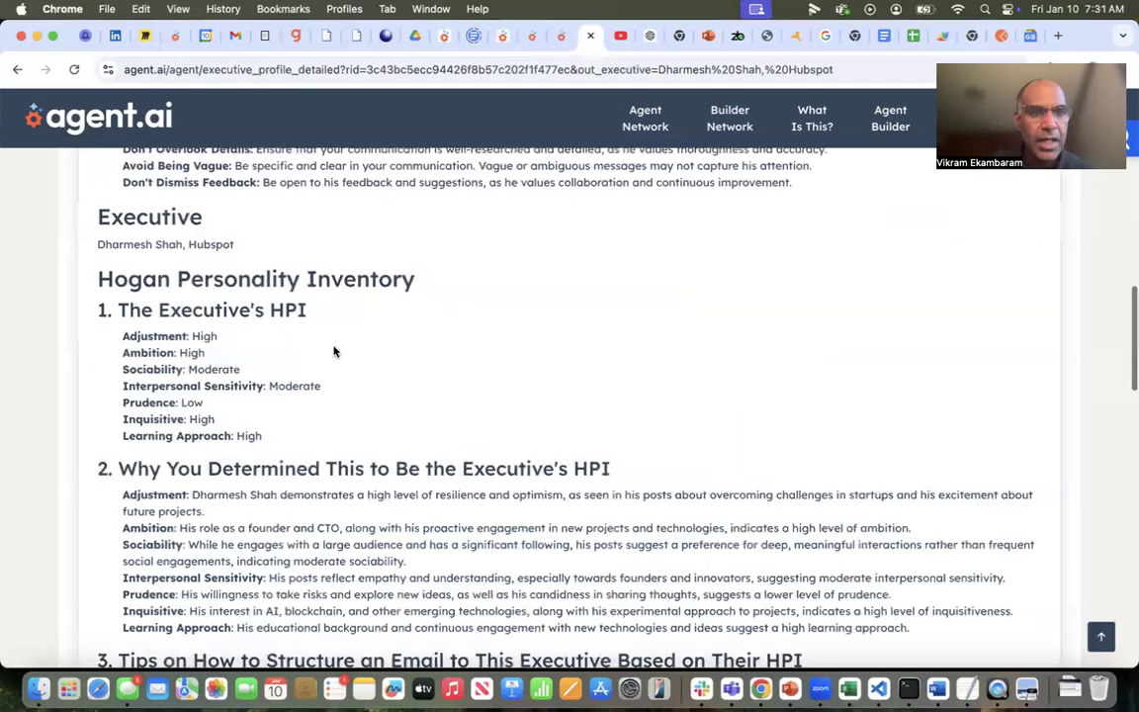
{"action": "scroll", "coordinate": [333, 351], "scroll_direction": "down", "scroll_amount": 5}
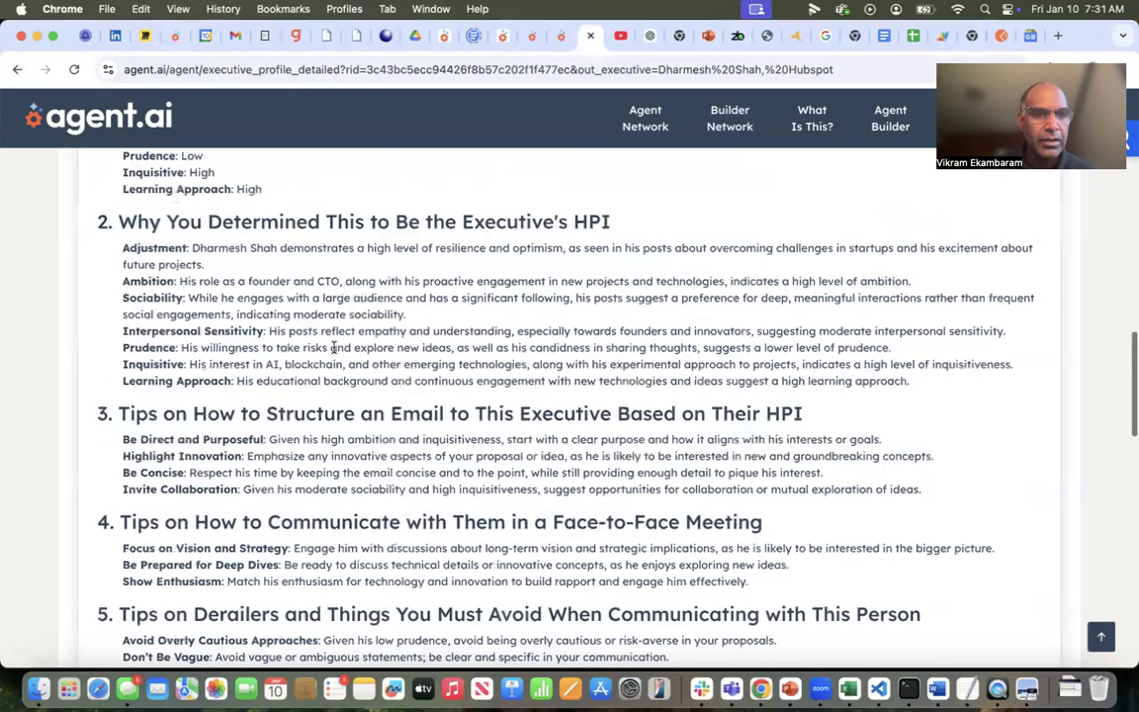
{"action": "scroll", "coordinate": [326, 316], "scroll_direction": "down", "scroll_amount": 15}
{"action": "scroll", "coordinate": [300, 334], "scroll_direction": "down", "scroll_amount": 5}
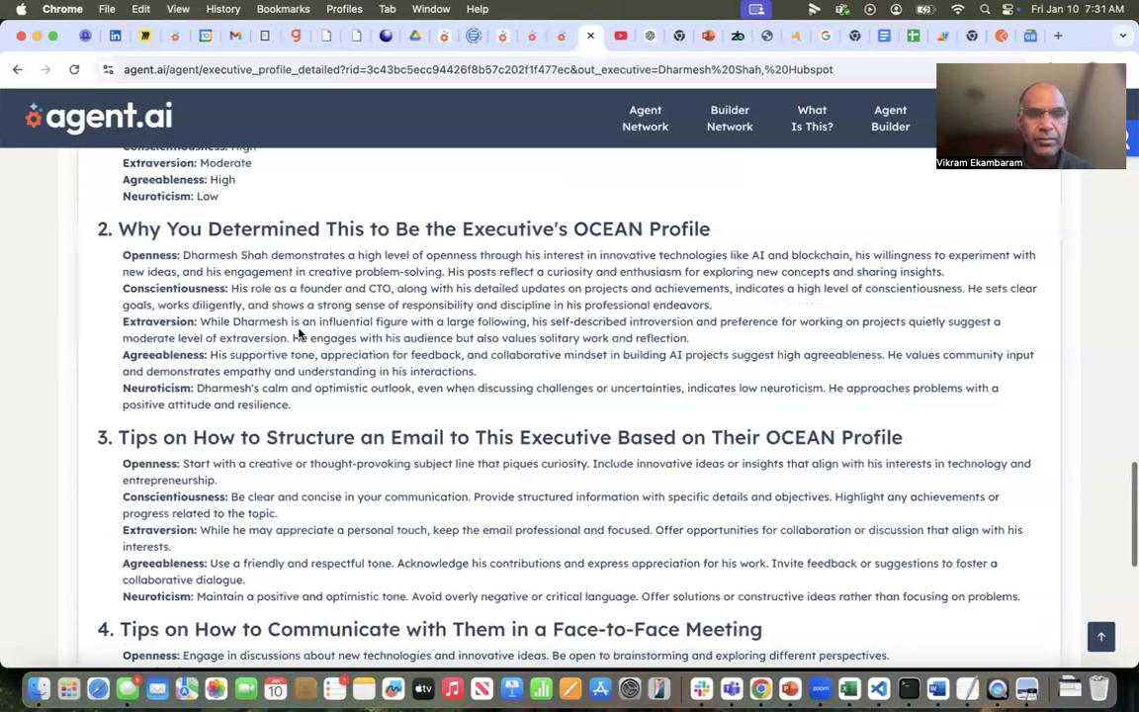
{"action": "scroll", "coordinate": [300, 334], "scroll_direction": "down", "scroll_amount": 10}
{"action": "scroll", "coordinate": [299, 333], "scroll_direction": "up", "scroll_amount": 20}
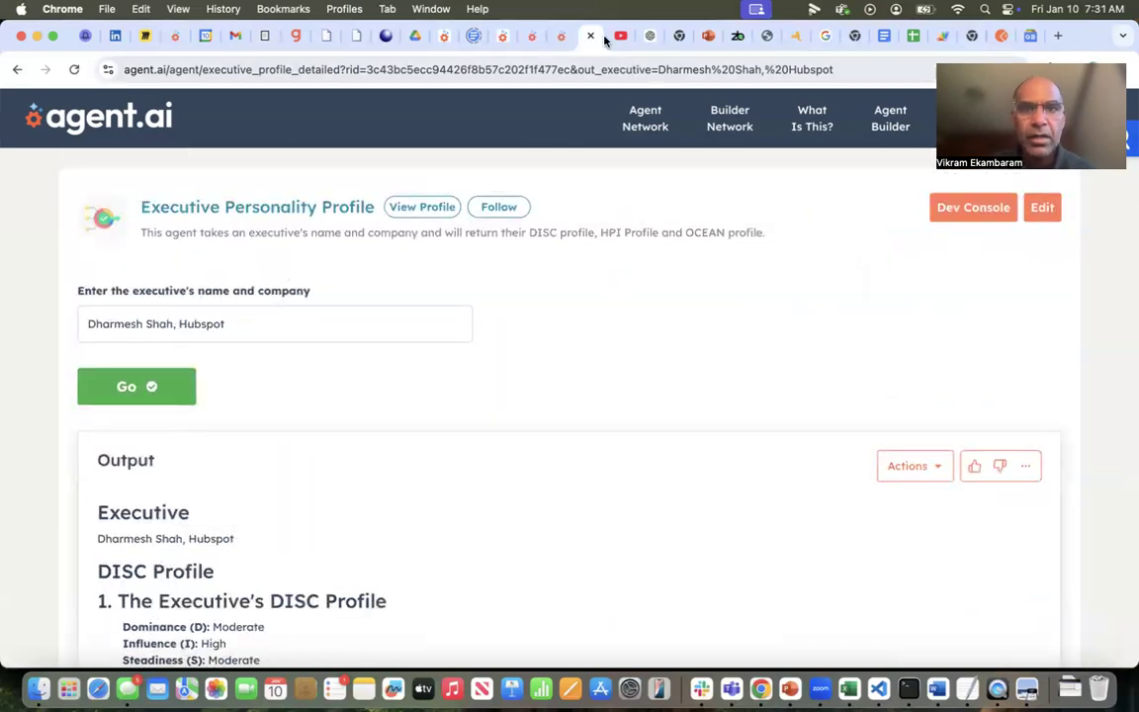